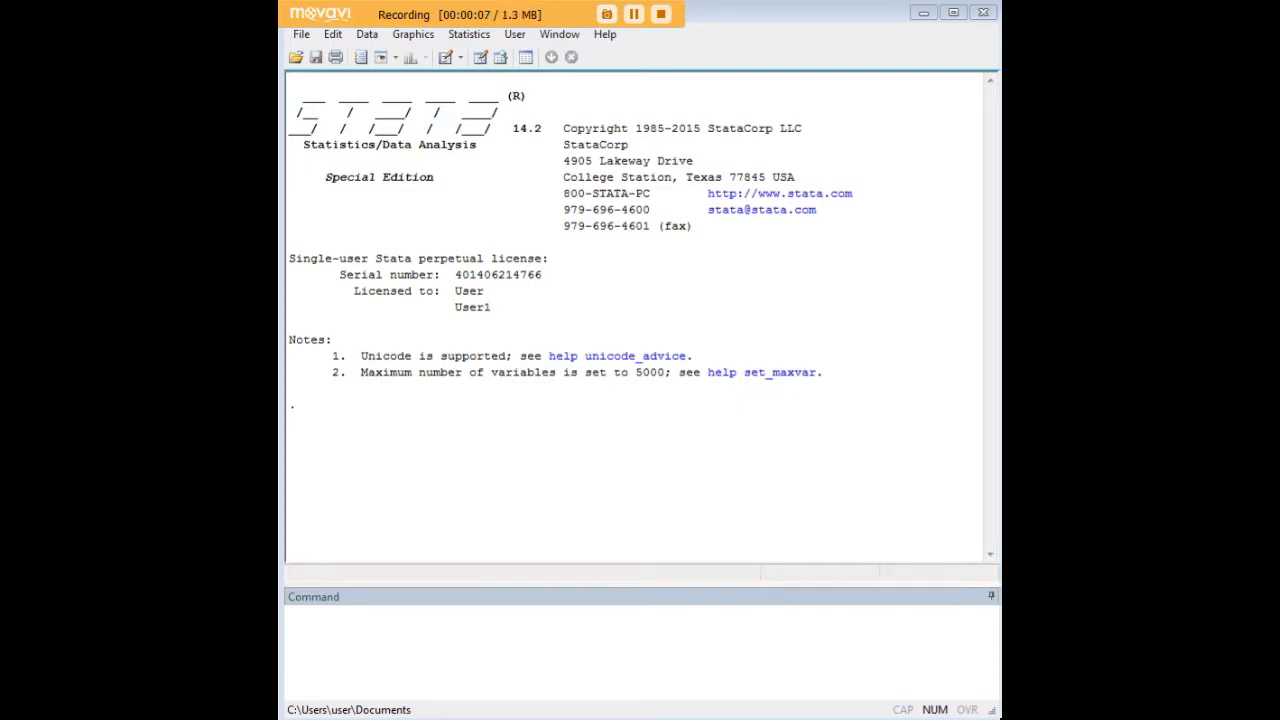
- Create 150 empty observations with 'set obs 150'
left_click(789, 646)
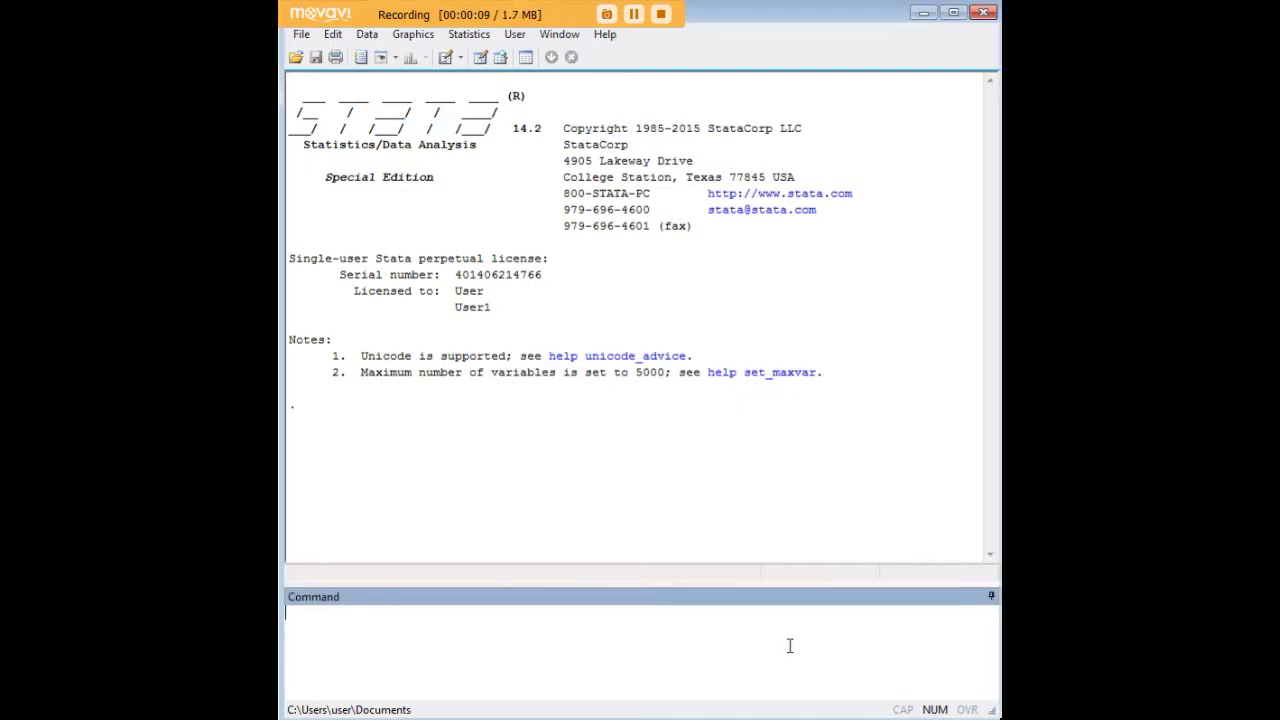
type("set obs 150")
key("Return")
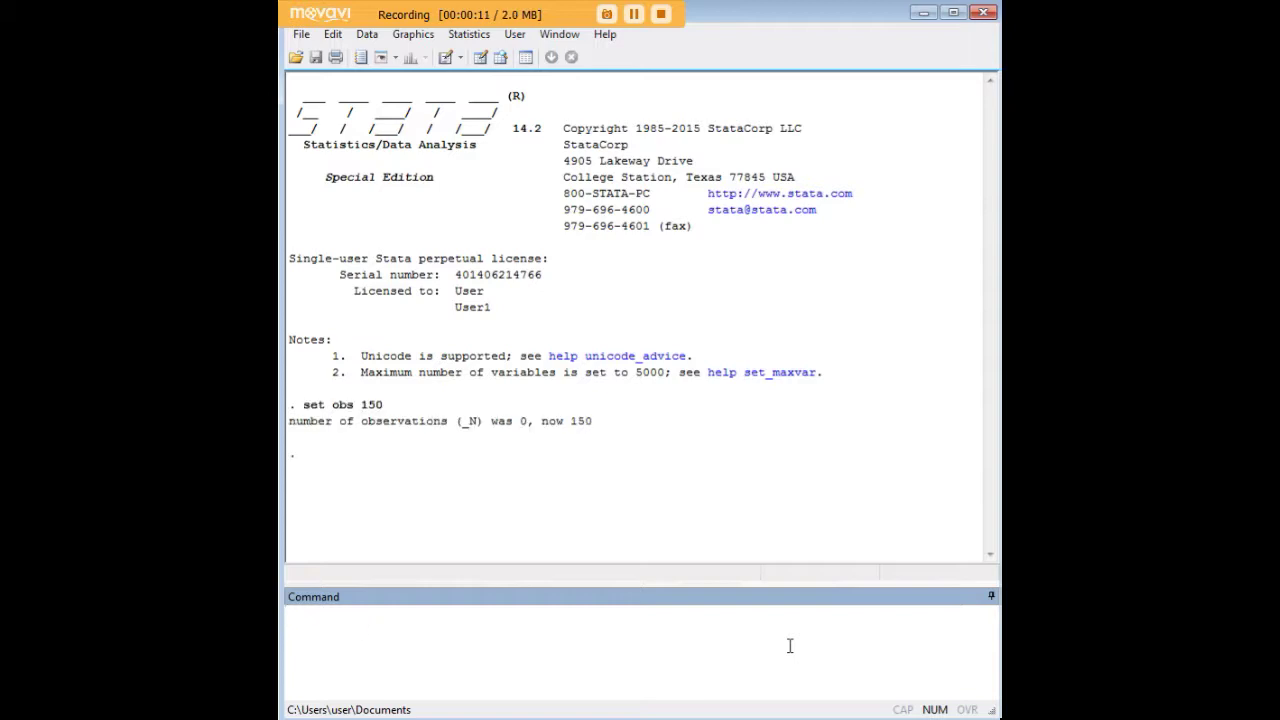
- Open the Data Editor, scroll down to confirm all 150 blank rows, then minimize it
type("se")
key("ctrl+8")
scroll(757, 429, "down", 20)
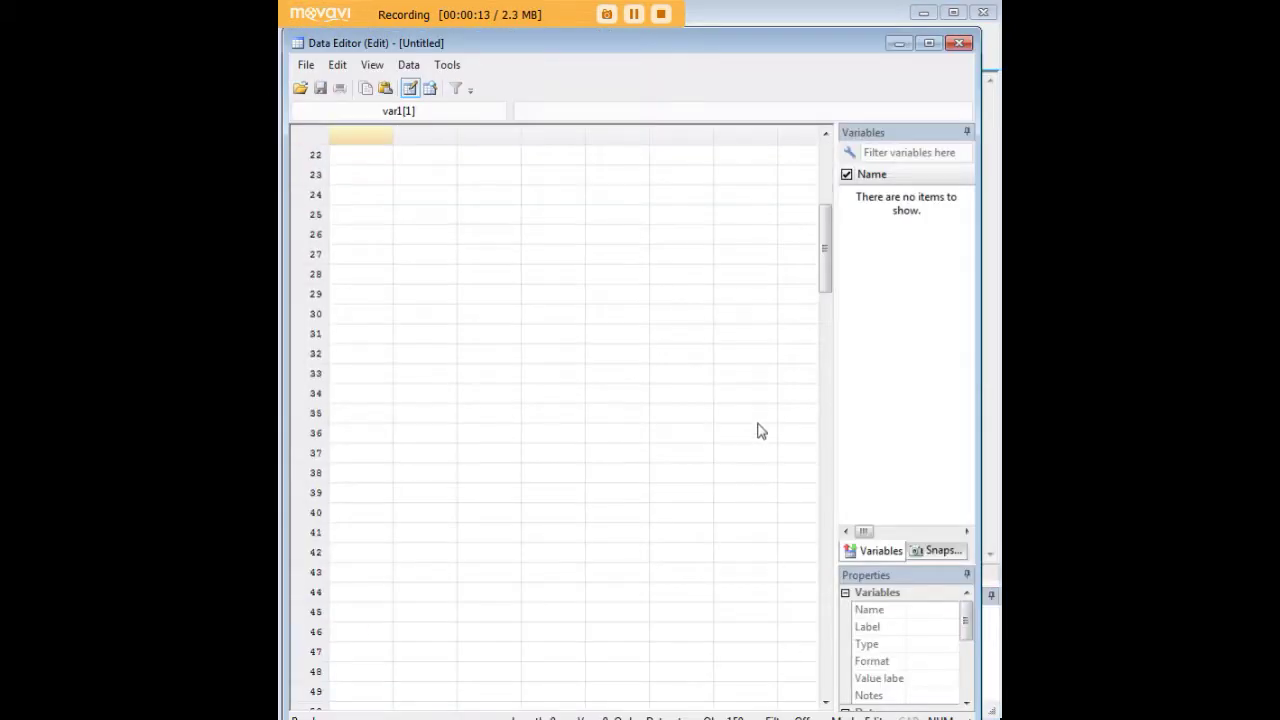
scroll(716, 507, "down", 20)
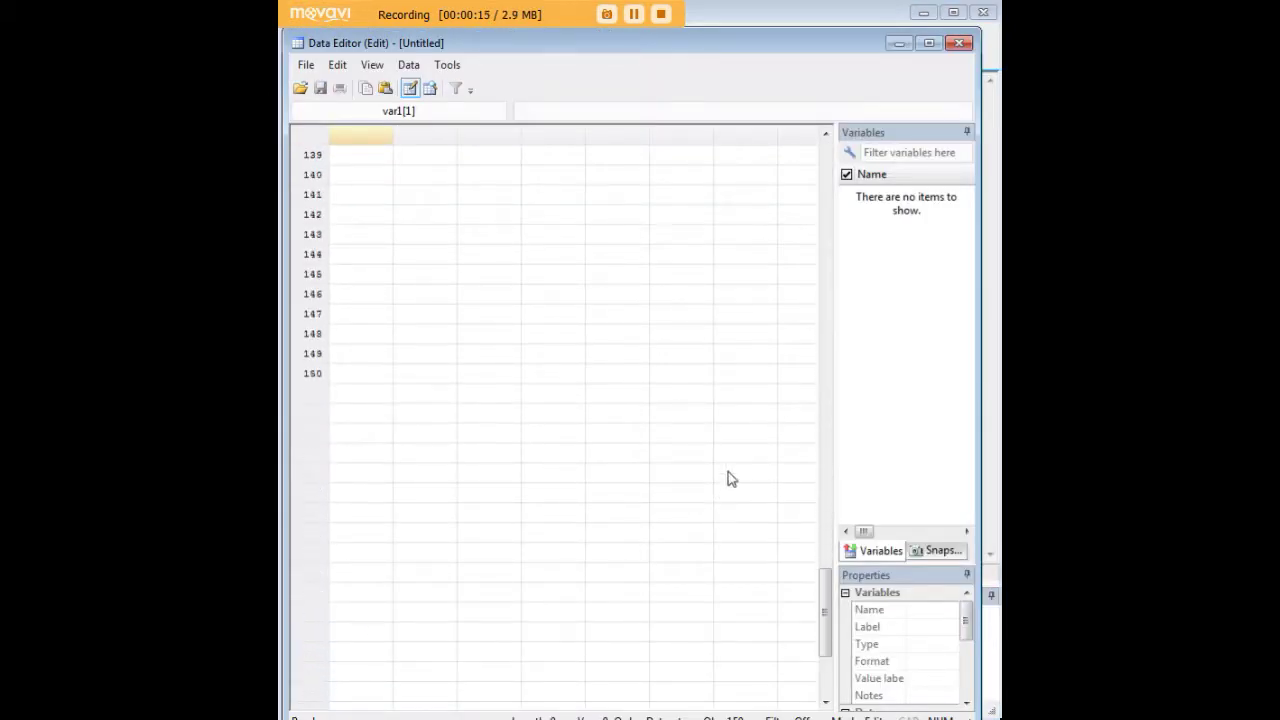
left_click(898, 43)
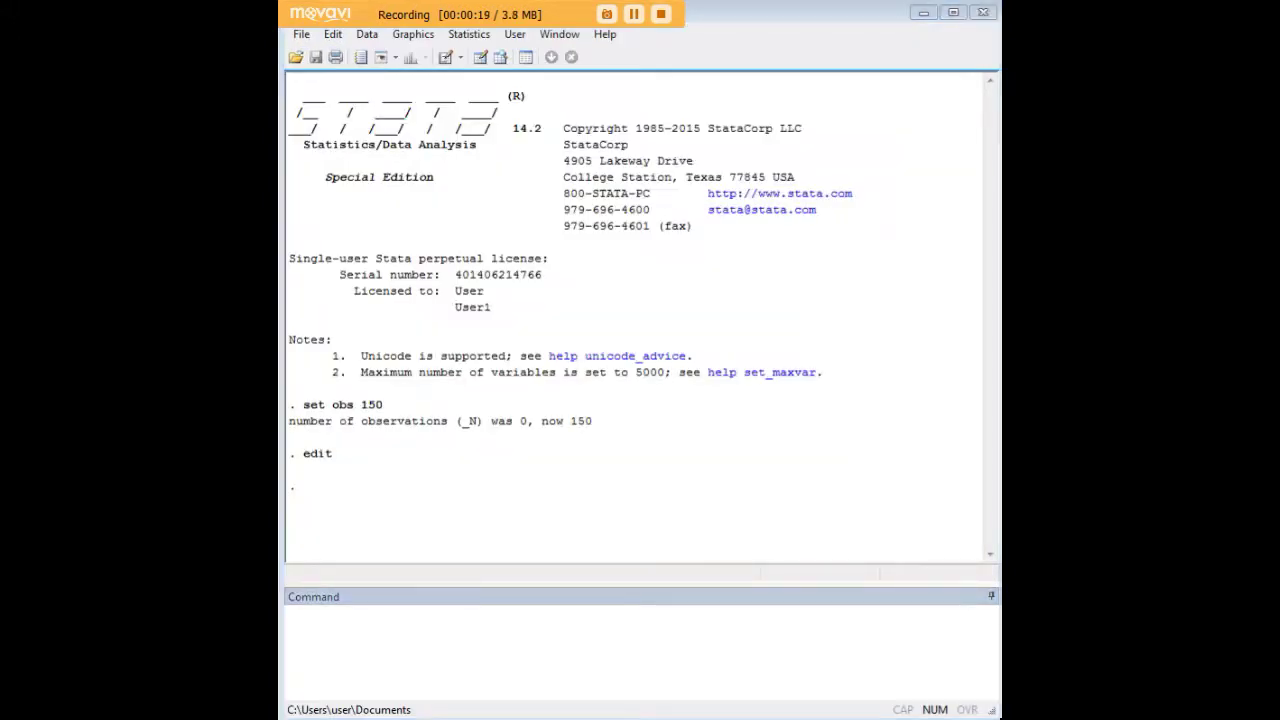
left_click(789, 631)
- Run 'gen var1 = runiform(1,10)' and 'gen var2 = round(var1)'
type("gen var1 = runiform(1,10) gen var2 = round(var1)")
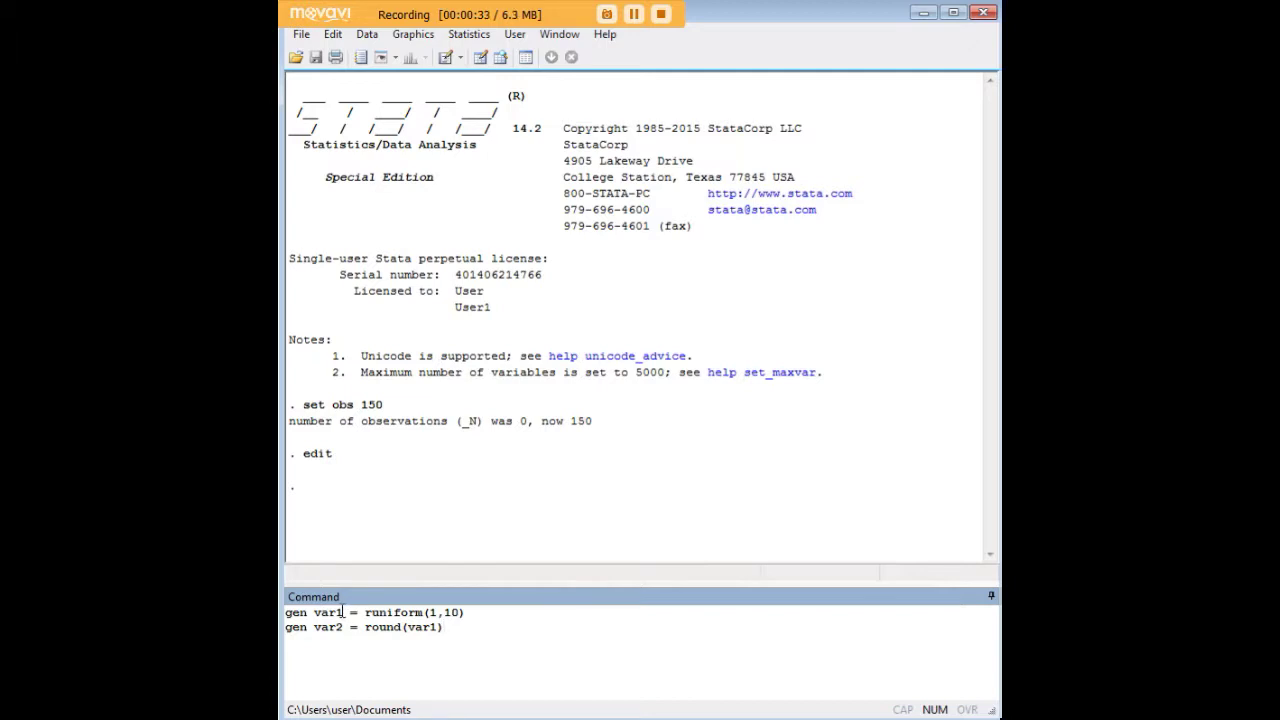
left_click_drag(342, 612, 314, 613)
left_click(343, 612)
left_click_drag(365, 612, 456, 614)
left_click(449, 627)
key("Return")
- Open the data with 'edit' to check var1 and var2 values, then minimize the Data Editor
type("edit")
key("Return")
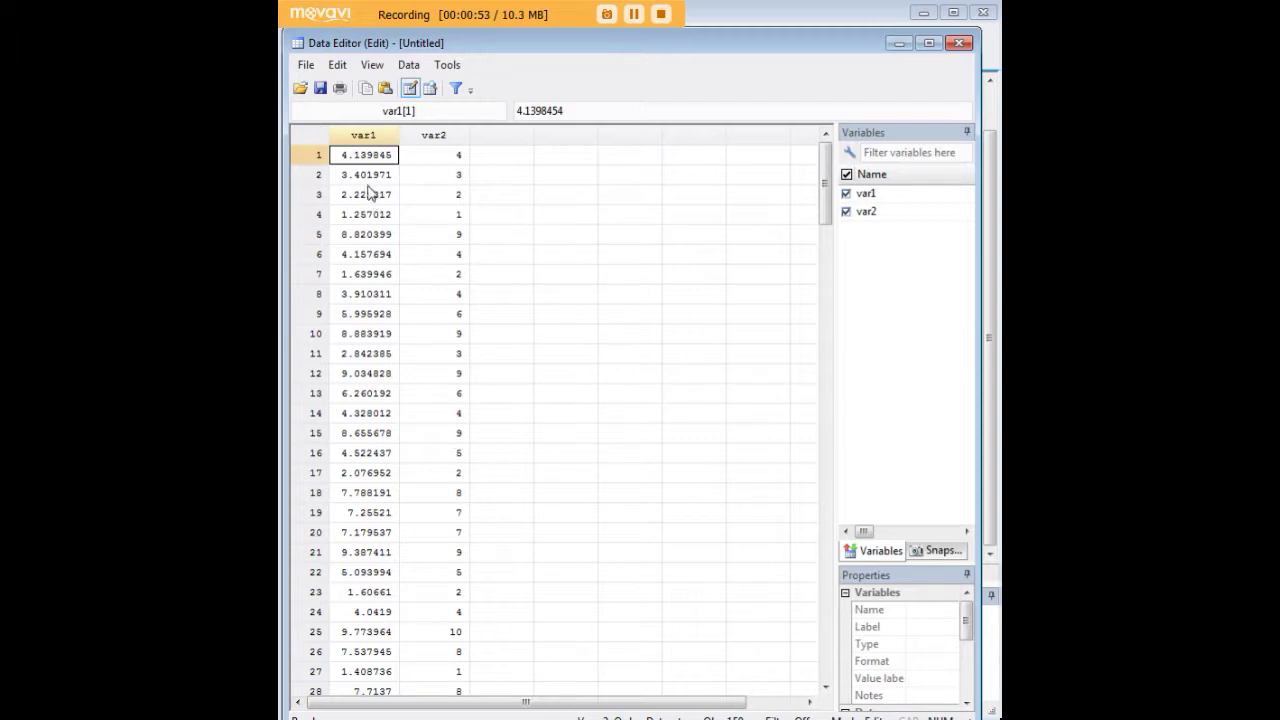
left_click(366, 178)
left_click(366, 196)
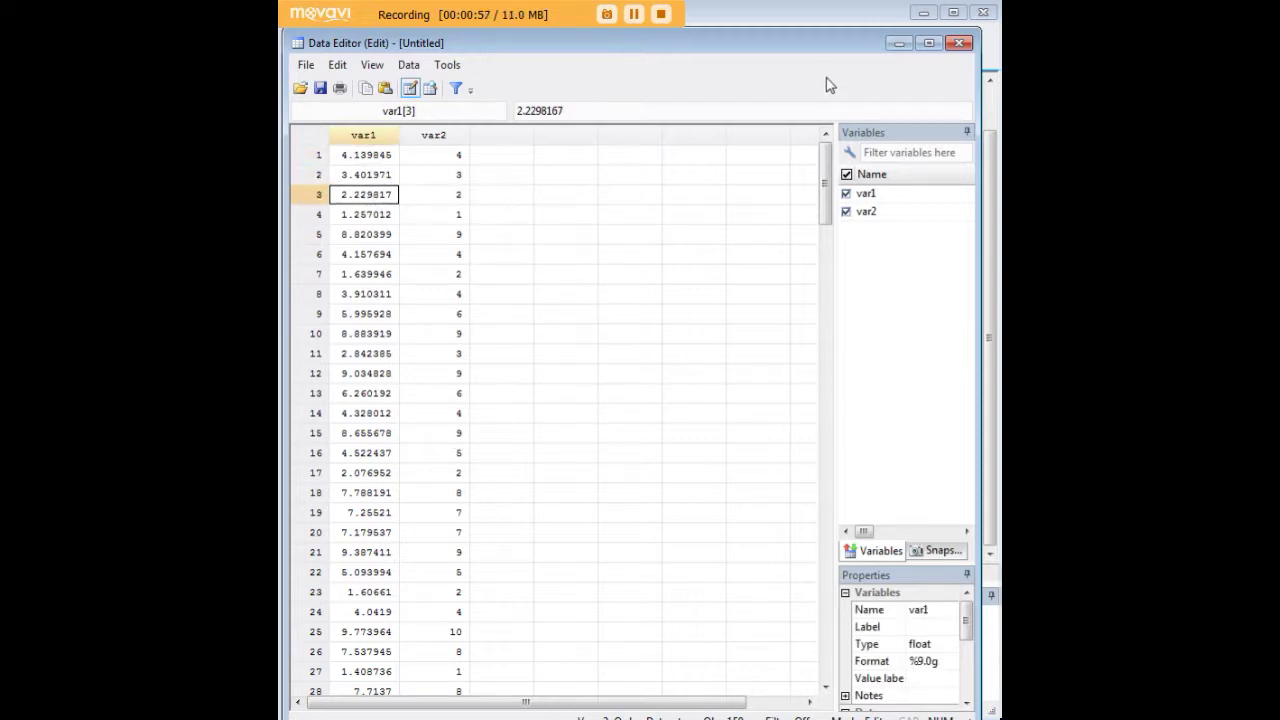
left_click(899, 43)
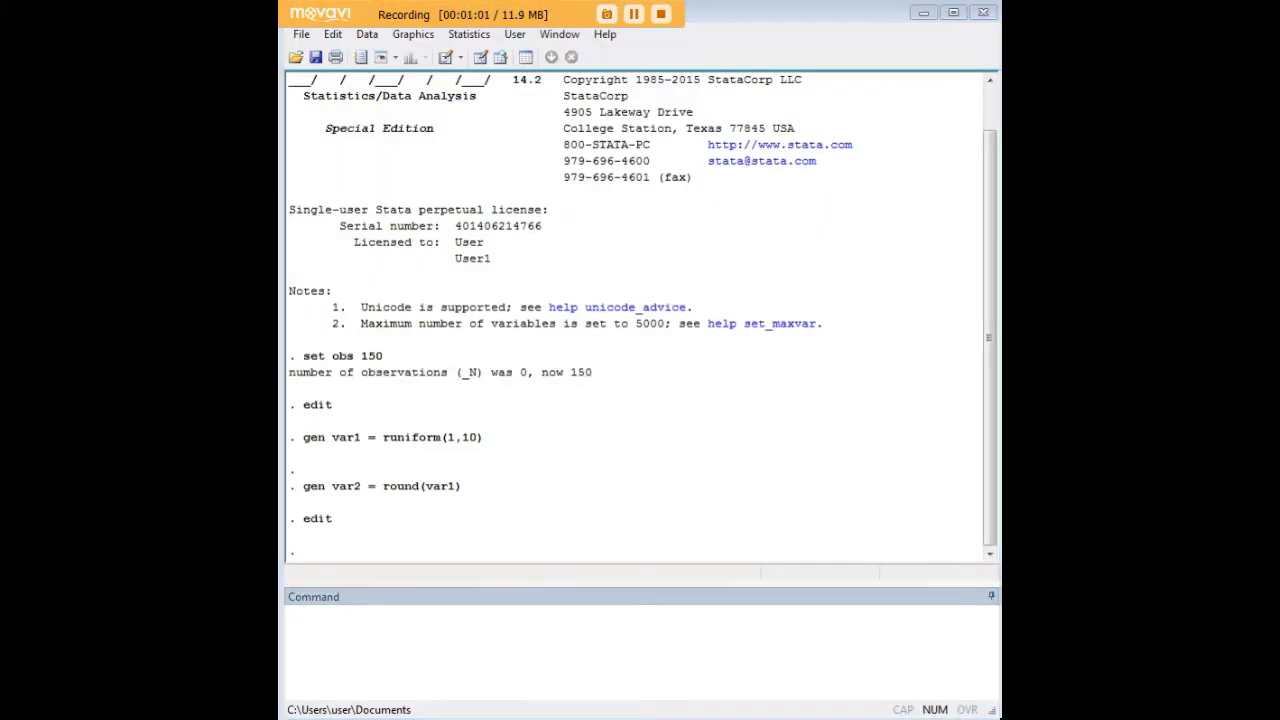
- Remove var1 from the dataset with 'drop var1'
left_click(761, 613)
type("drop var1")
key("Return")
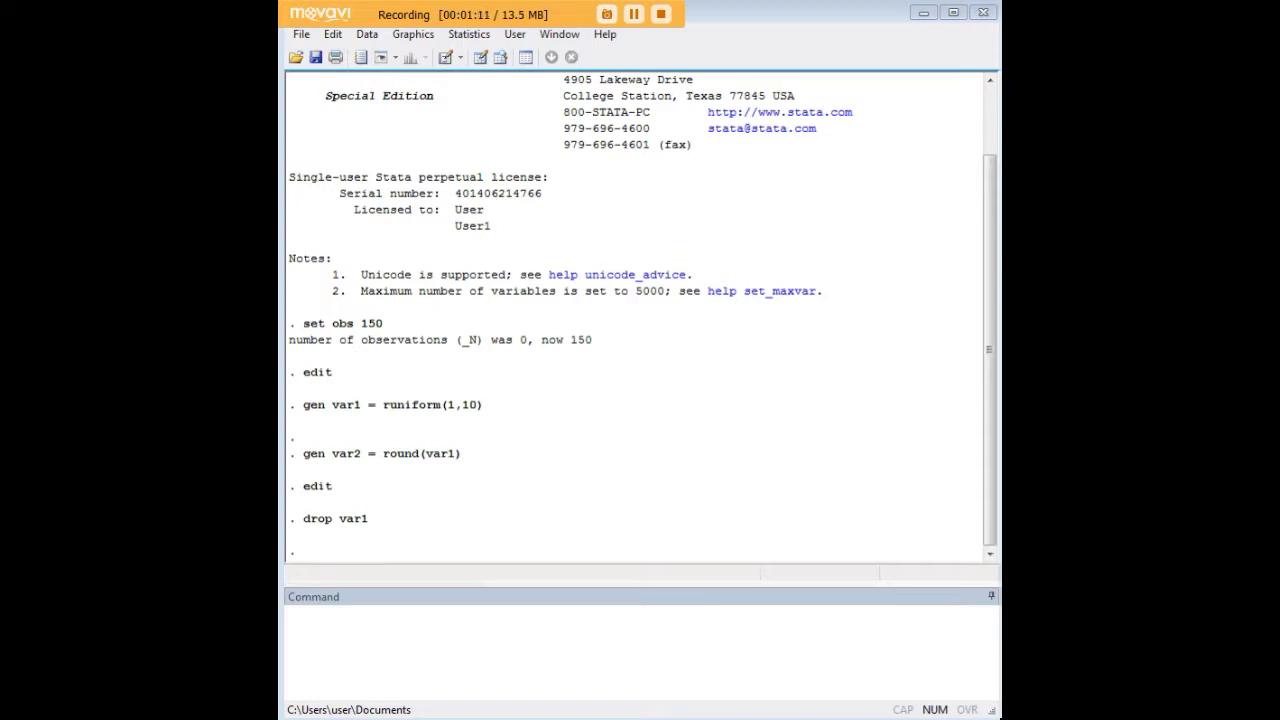
- Run 'recode var2 (2=1) (3=4)', changing 36 values of var2
left_click(786, 640)
type("recode var2 (2=1) (3=4)")
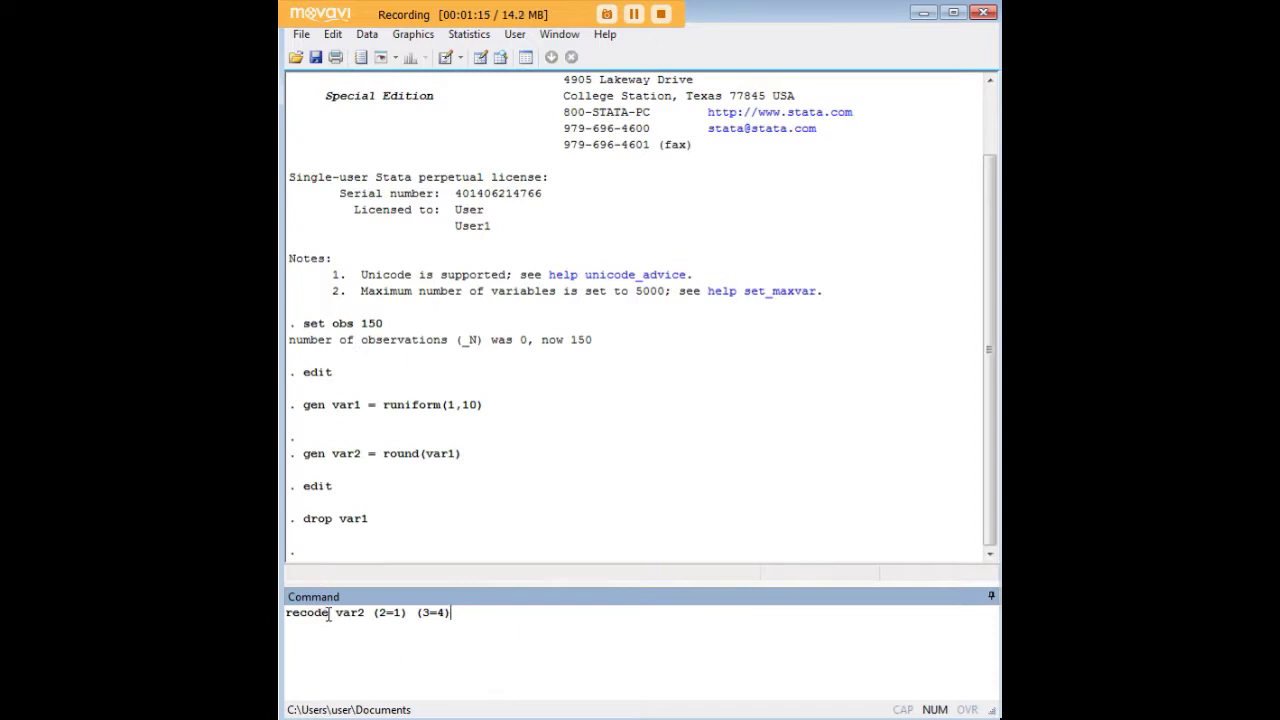
left_click_drag(328, 614, 286, 614)
left_click_drag(335, 612, 365, 613)
left_click(373, 613)
type("var3 var4")
key("BackSpace")
key("BackSpace")
key("BackSpace")
key("BackSpace")
key("BackSpace")
key("BackSpace")
key("BackSpace")
key("BackSpace")
key("BackSpace")
key("BackSpace")
key("Right")
left_click_drag(376, 612, 385, 610)
left_click(385, 614)
double_click(395, 613)
left_click(382, 614)
left_click(452, 614)
key("Return")
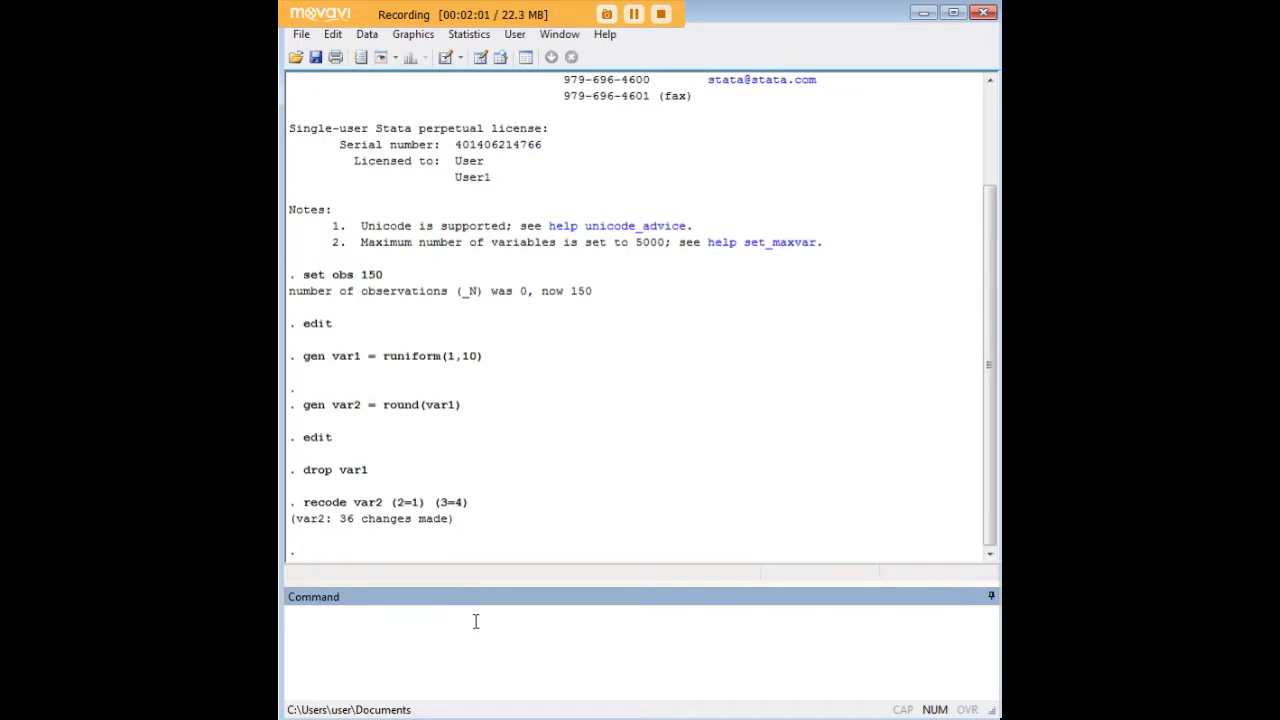
type("edit")
key("Return")
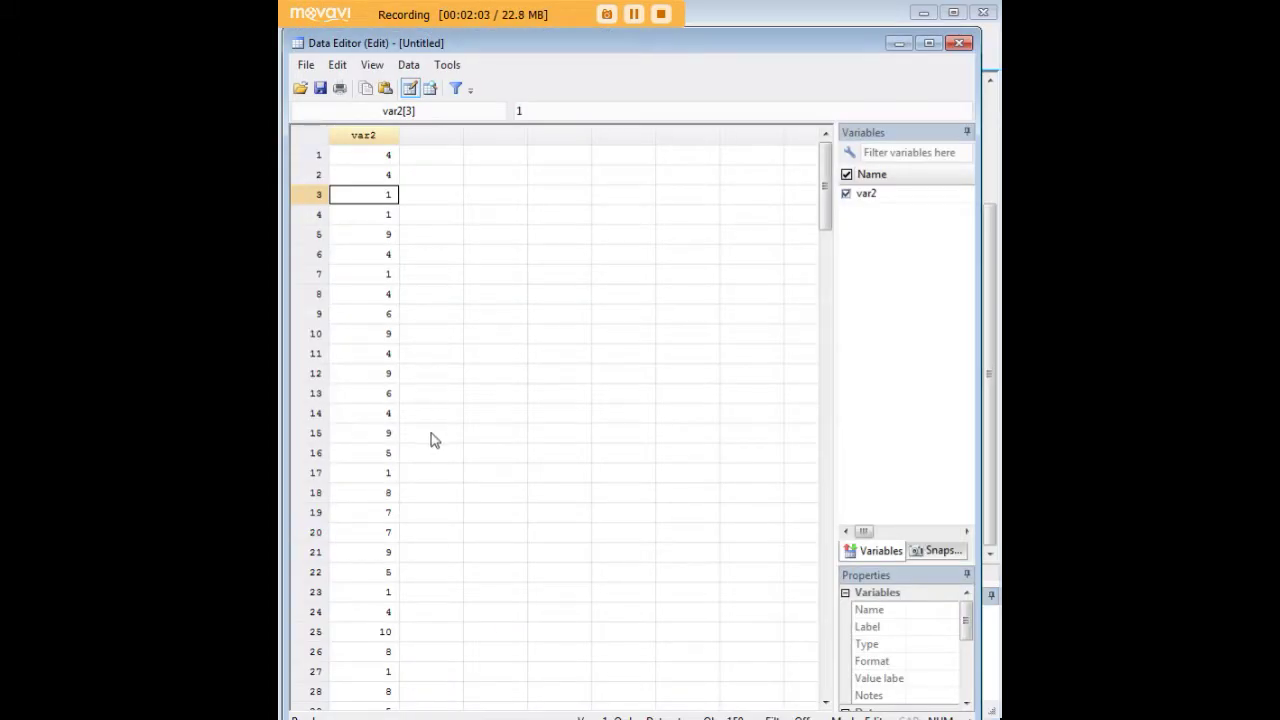
left_click(381, 357)
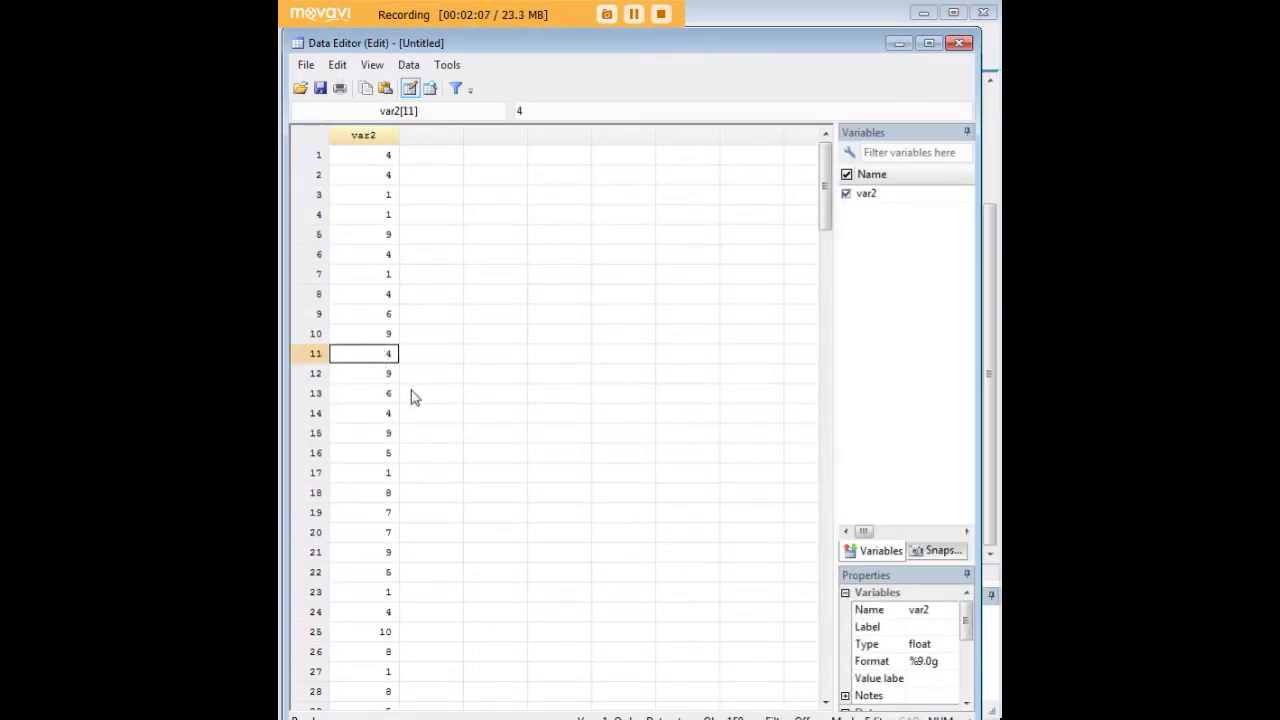
scroll(411, 390, "down", 4)
scroll(411, 411, "down", 20)
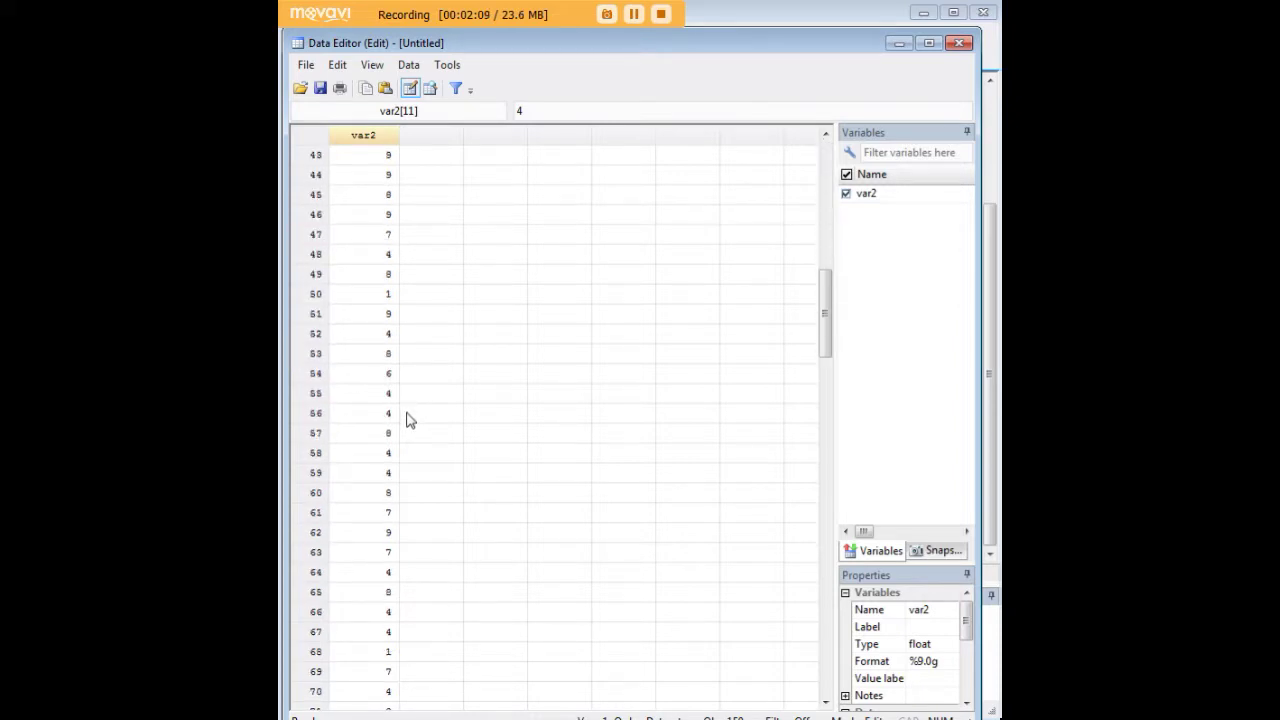
scroll(360, 472, "up", 20)
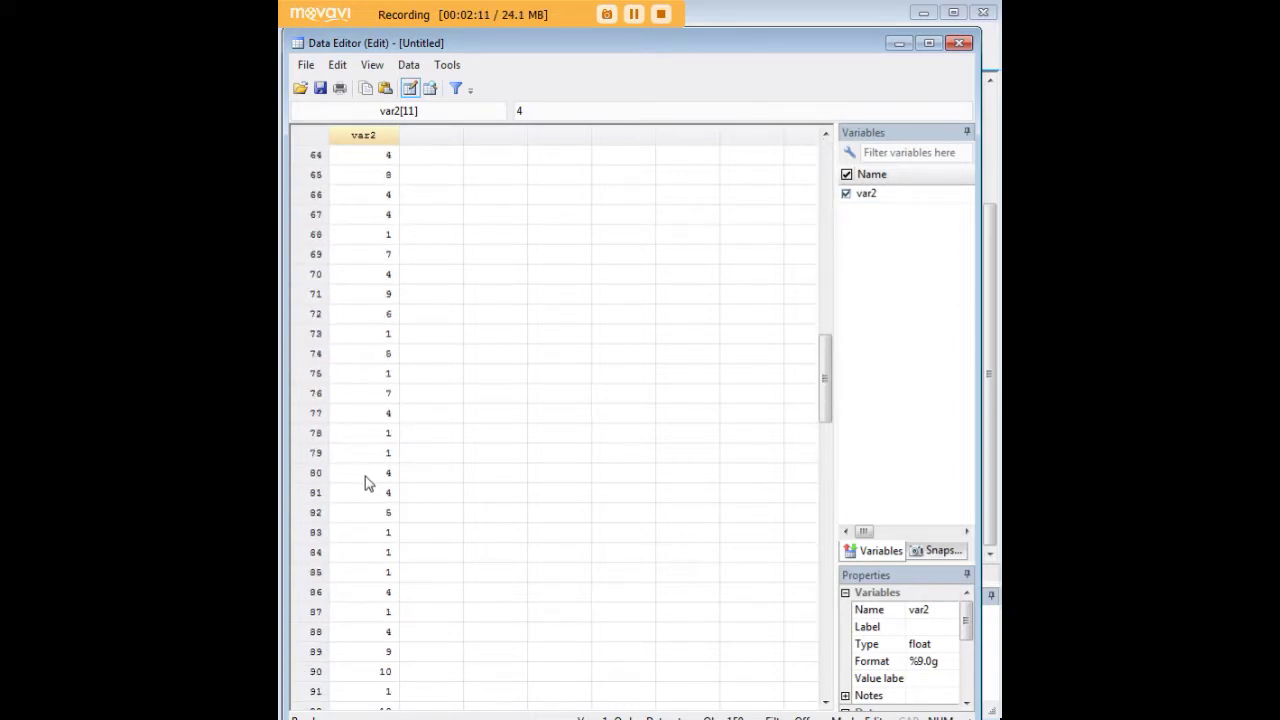
left_click(898, 44)
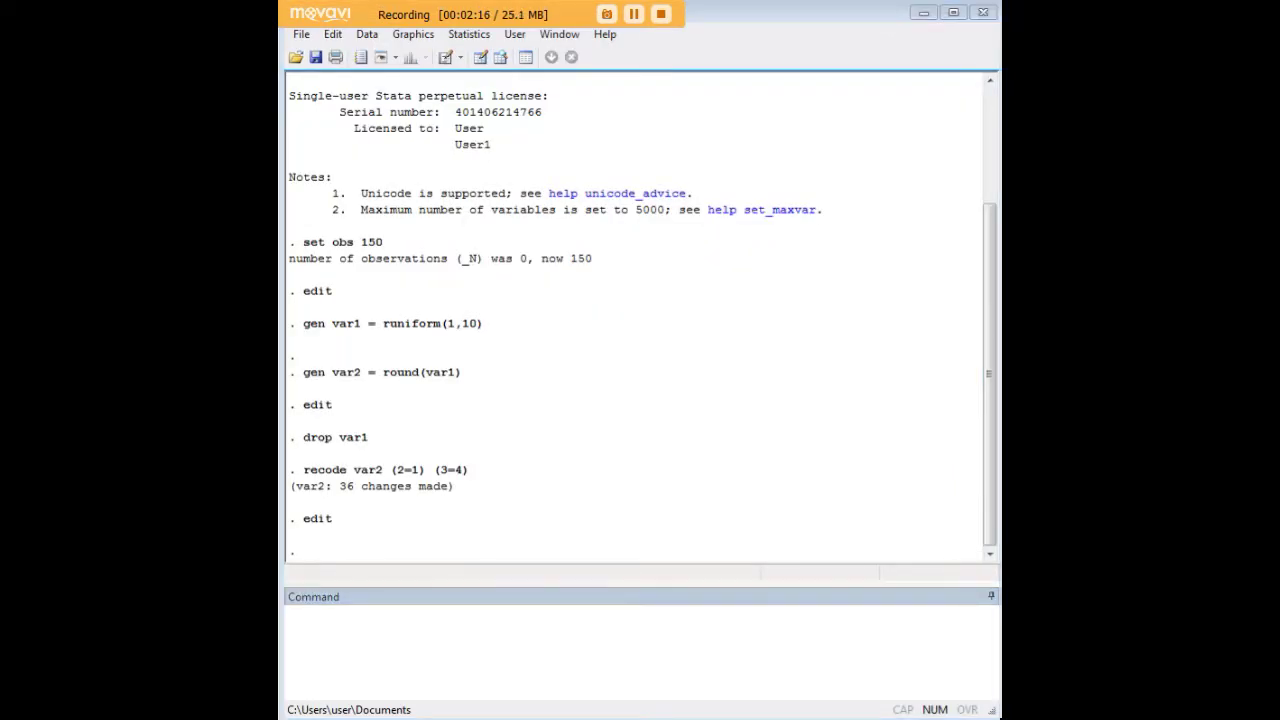
left_click(860, 635)
- Run 'recode var2 (5=6), gen(var3)' and open the data with 'edit' to view var2 and var3
type("recode var2 (5=6), gen(var3)")
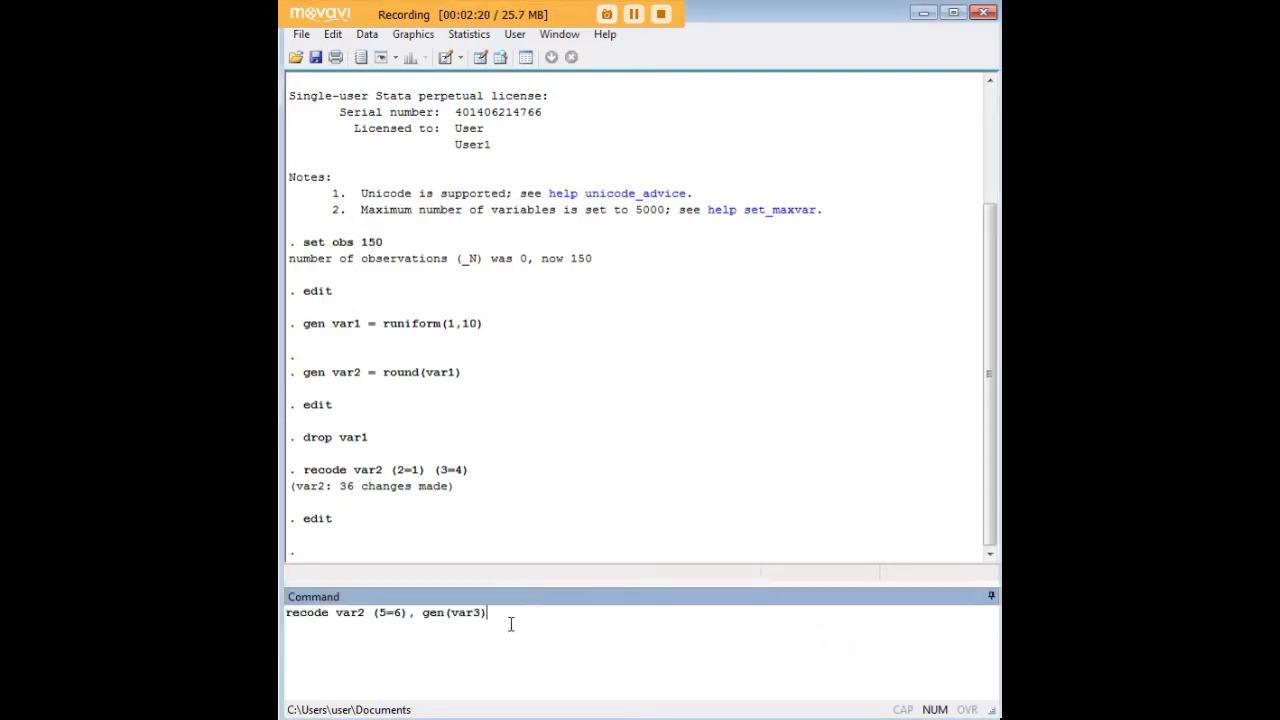
double_click(380, 612)
double_click(400, 612)
left_click_drag(449, 612, 484, 614)
left_click(504, 615)
key("Return")
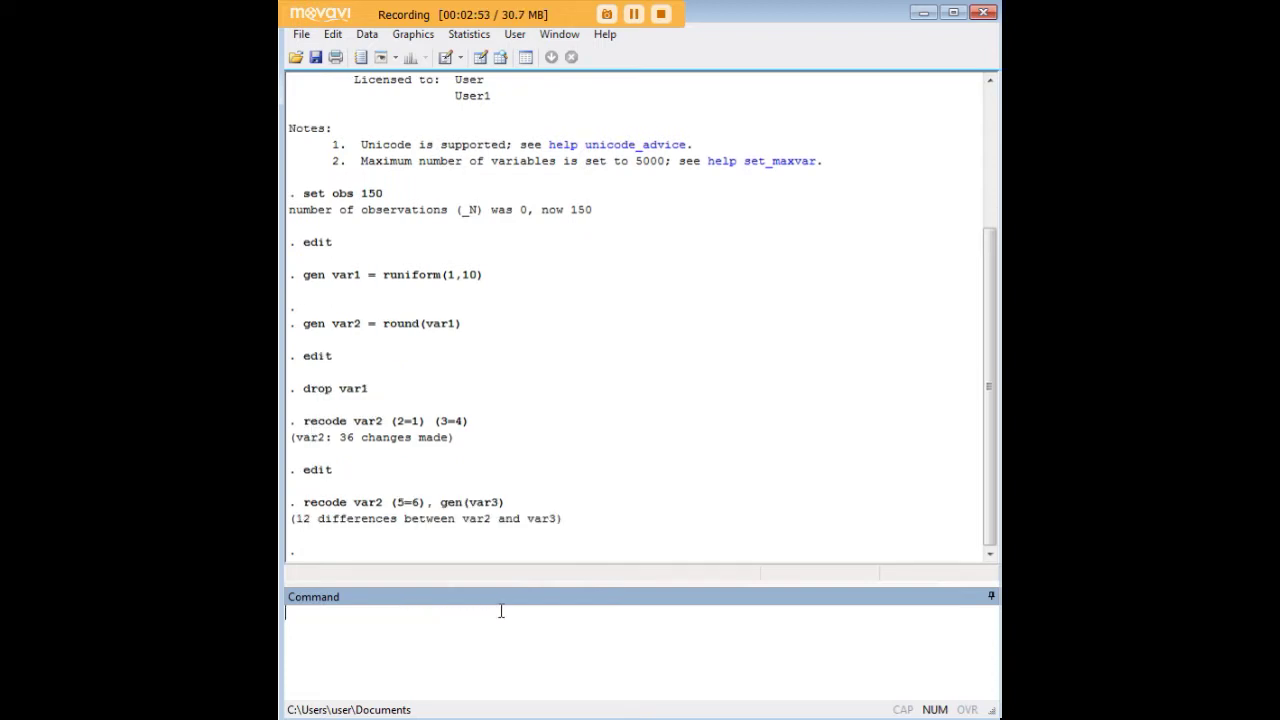
type("edit")
key("Return")
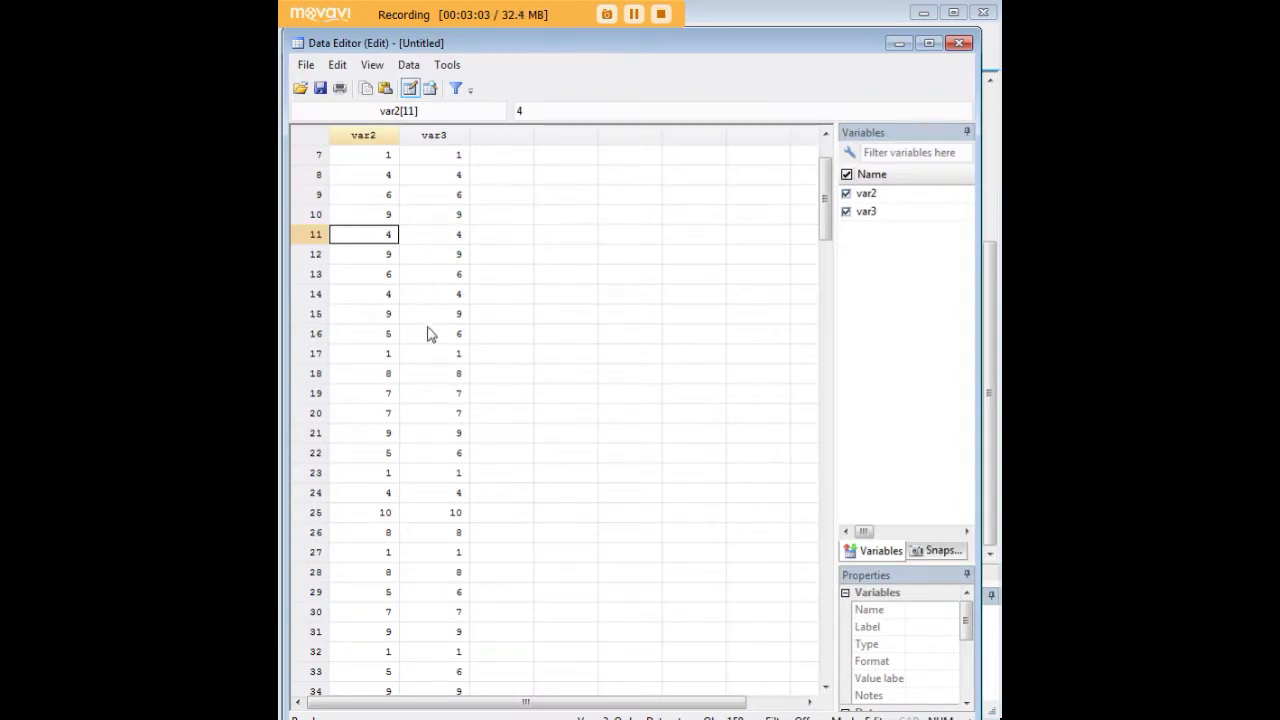
- Compare var2 and var3 in rows 16 and 22, where 5 became 6, then minimize the Data Editor
left_click(388, 338)
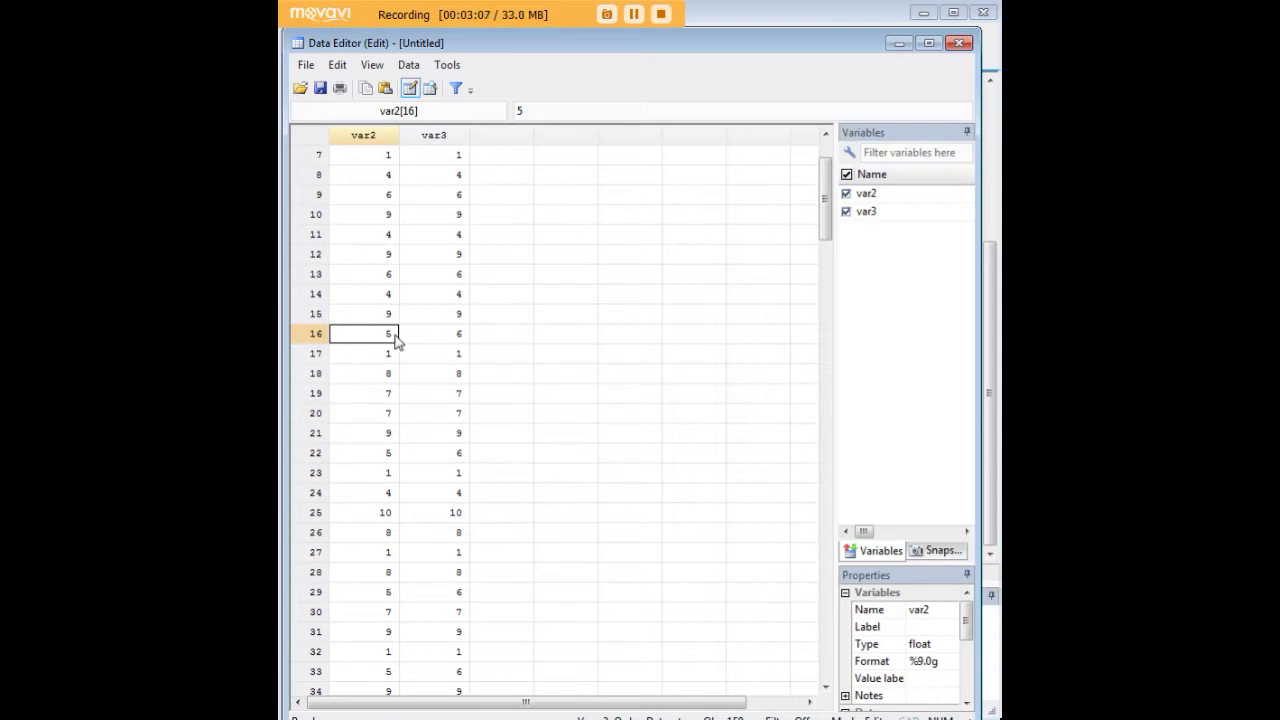
left_click(440, 340)
left_click(390, 340)
left_click(428, 338)
left_click(380, 453)
left_click(426, 452)
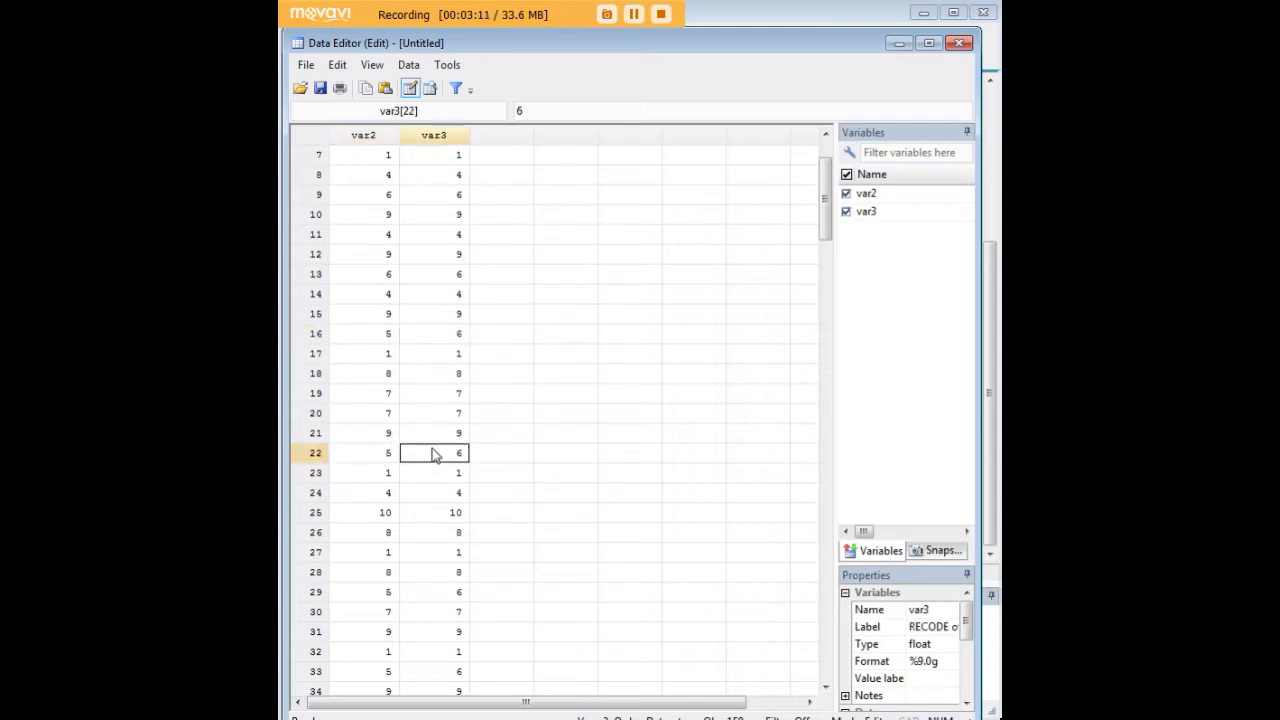
left_click(315, 452)
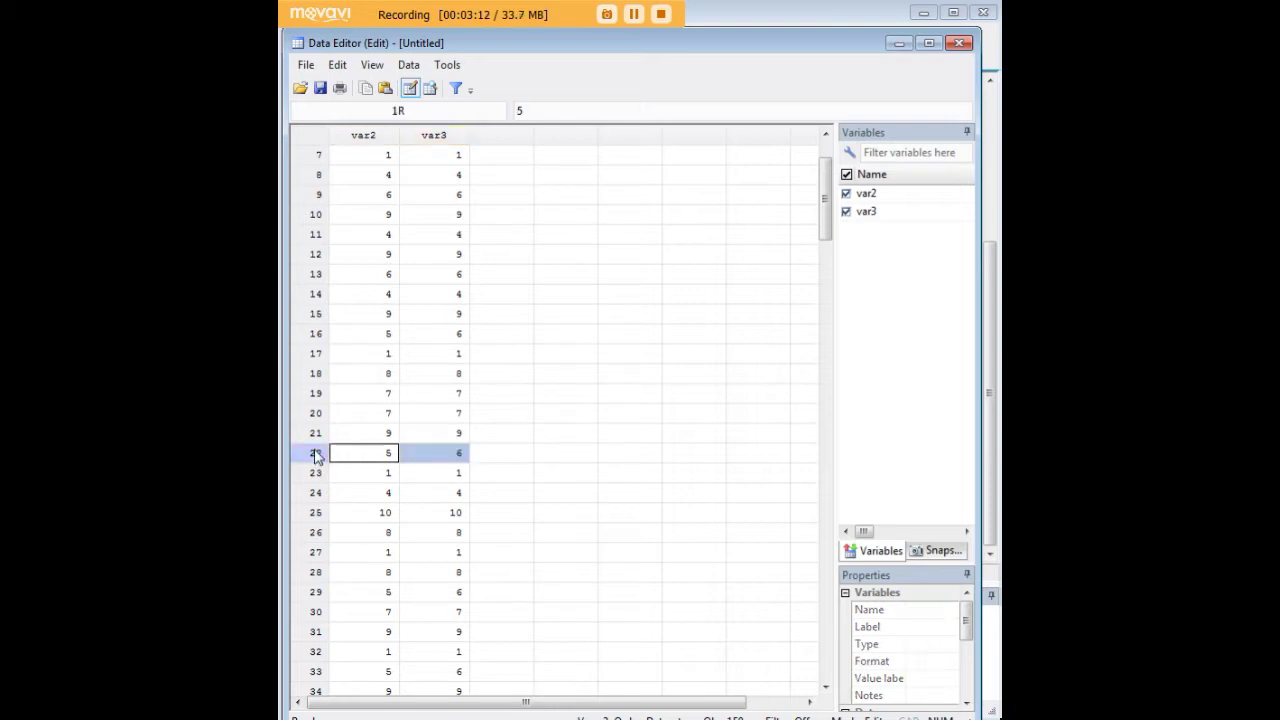
left_click(371, 360)
left_click(377, 375)
left_click(373, 395)
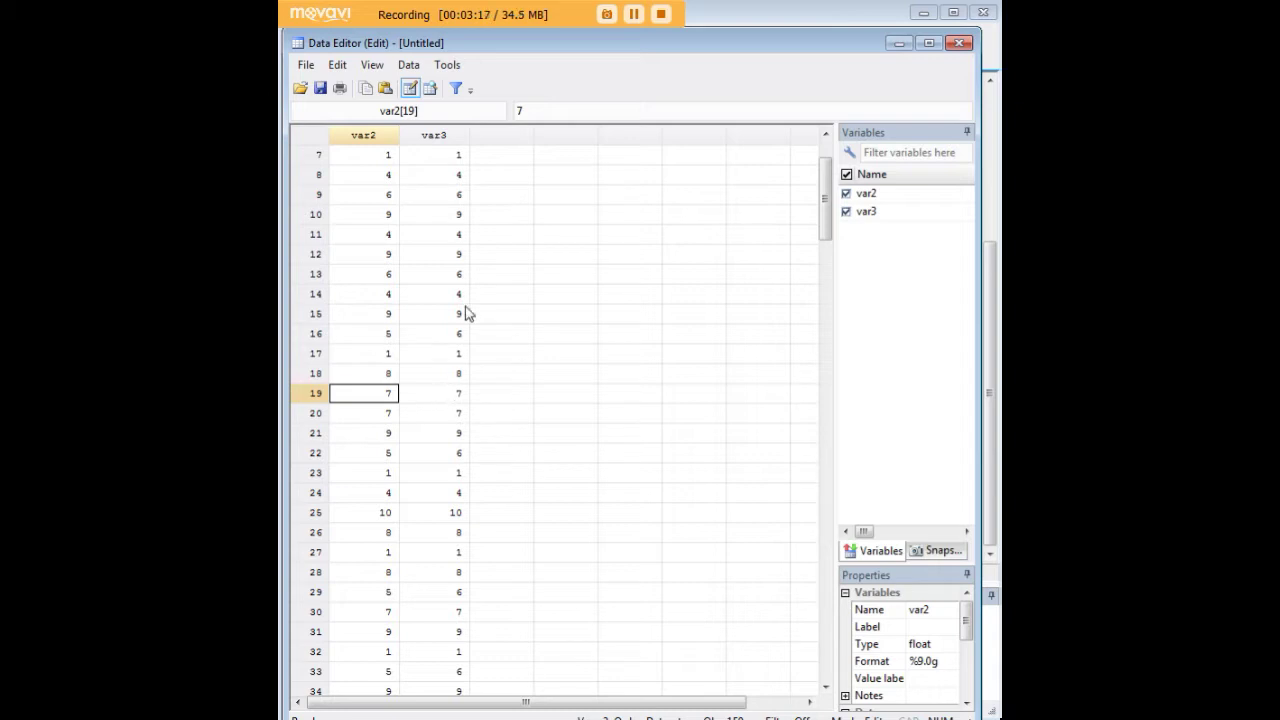
left_click(899, 45)
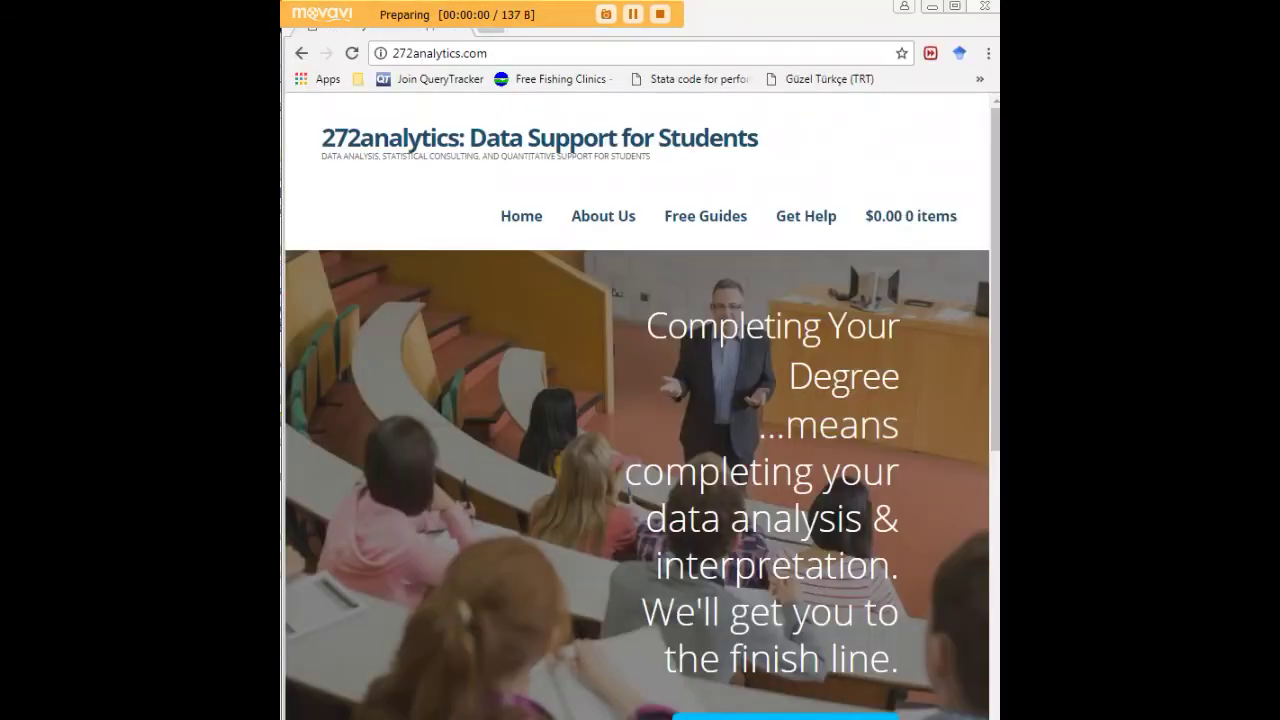